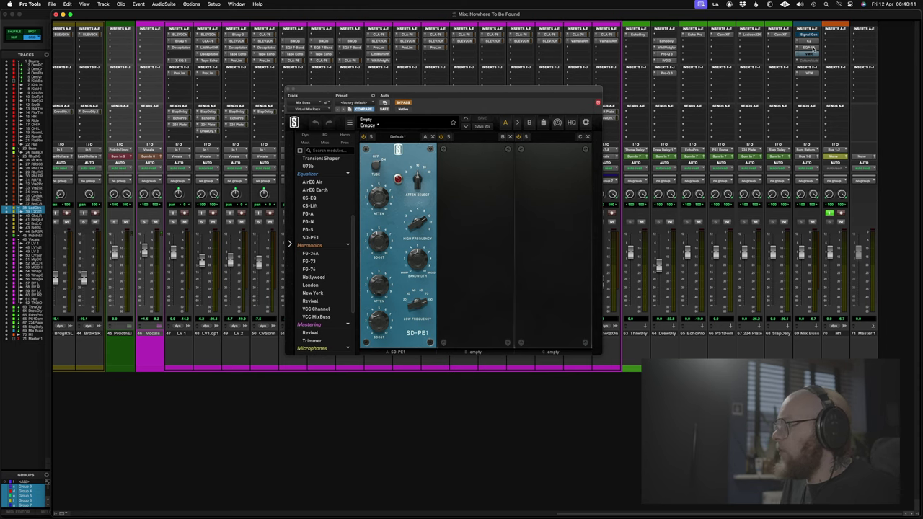
- Open the EQP-1A insert on the Mix Buss, place its window mid-screen and close the Virtual Mix Rack window
click(807, 47)
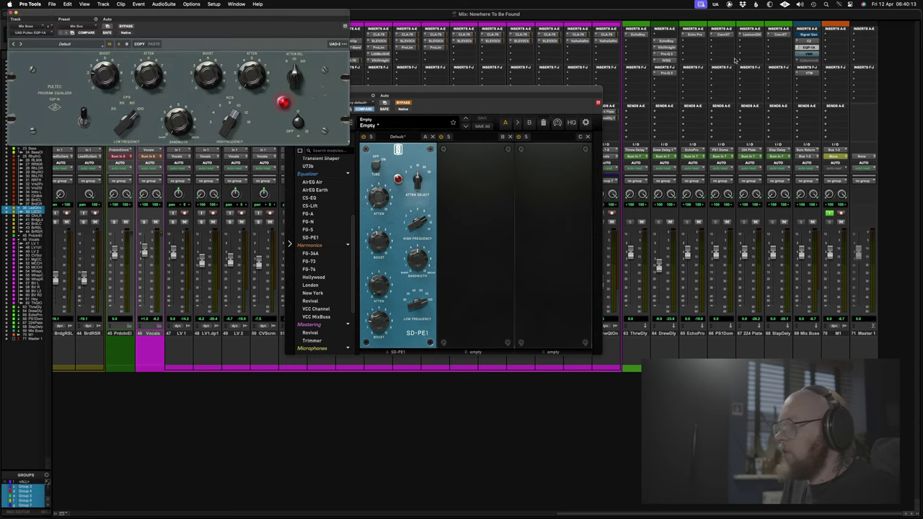
drag(181, 11, 424, 137)
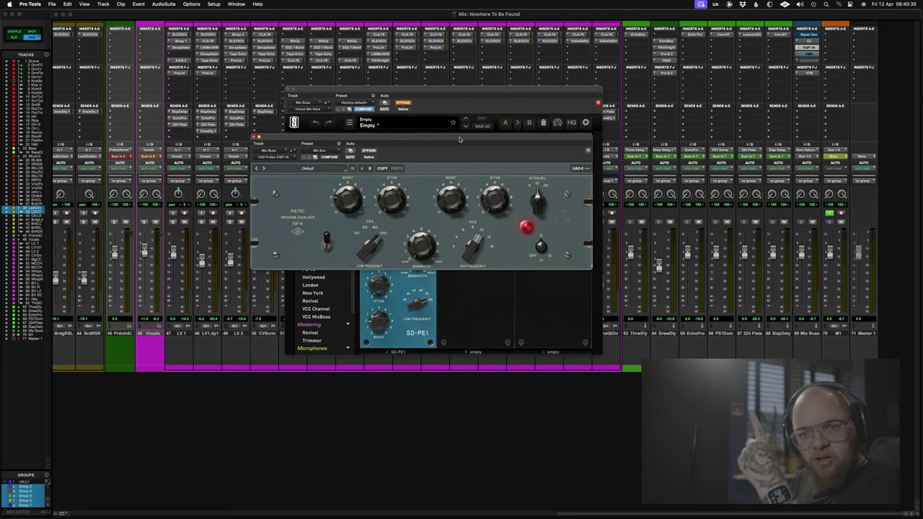
drag(459, 139, 440, 93)
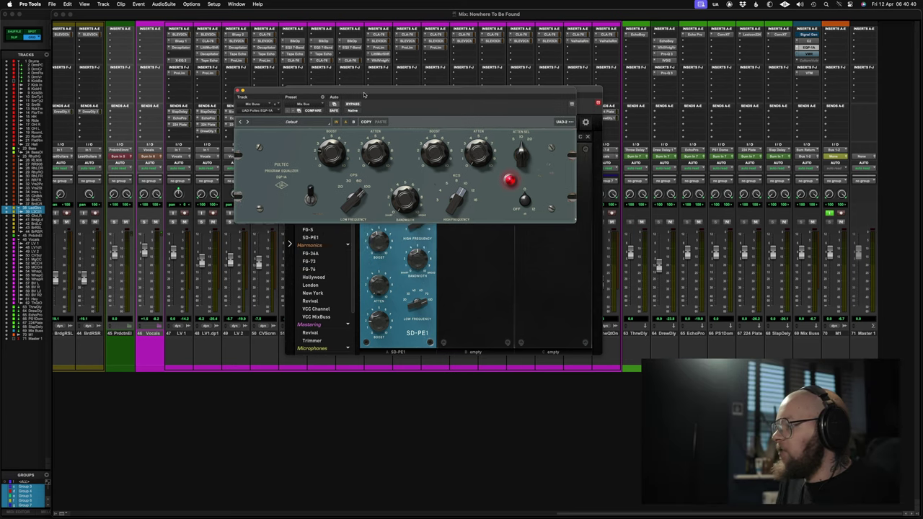
drag(380, 91, 409, 96)
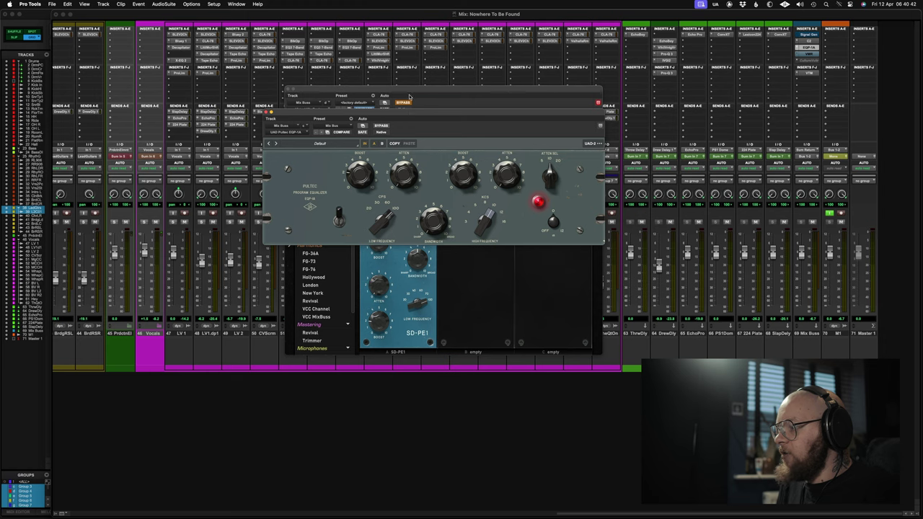
click(288, 90)
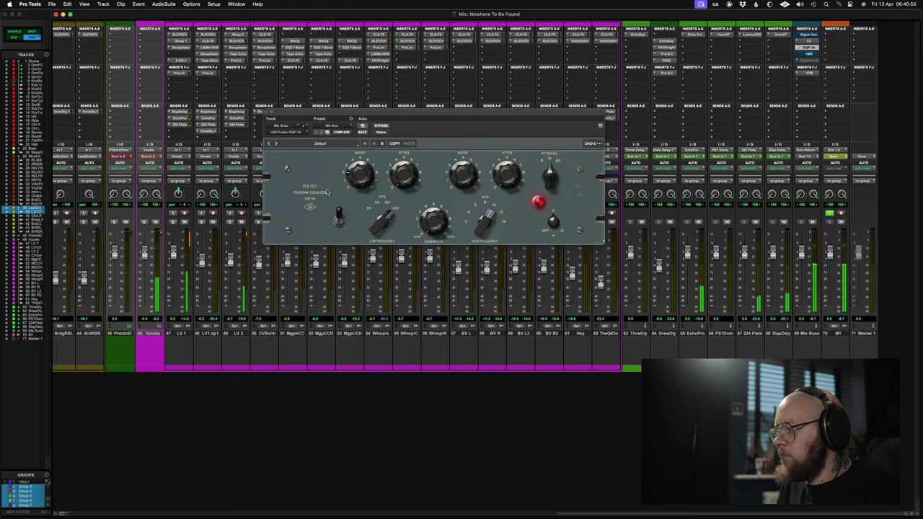
- Compare the playing mix with the EQP-1A equaliser switched out and in, finishing with it switched in
click(339, 220)
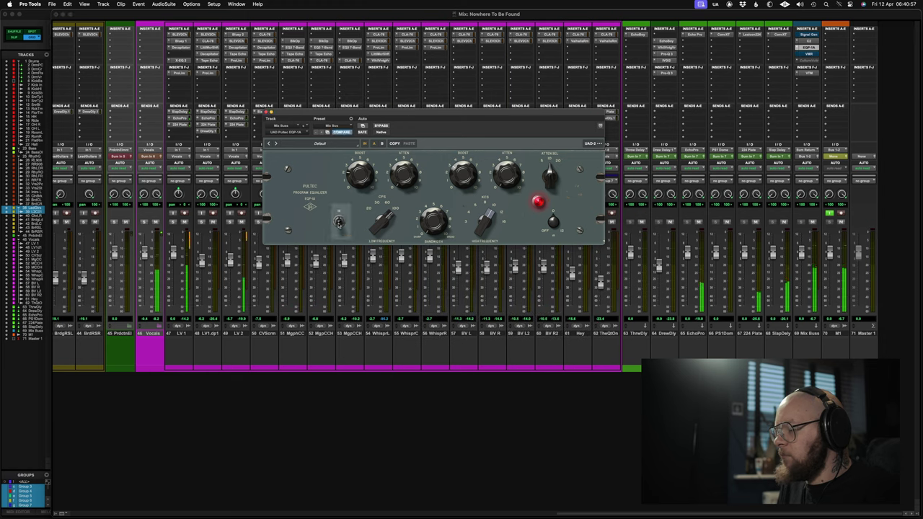
click(339, 222)
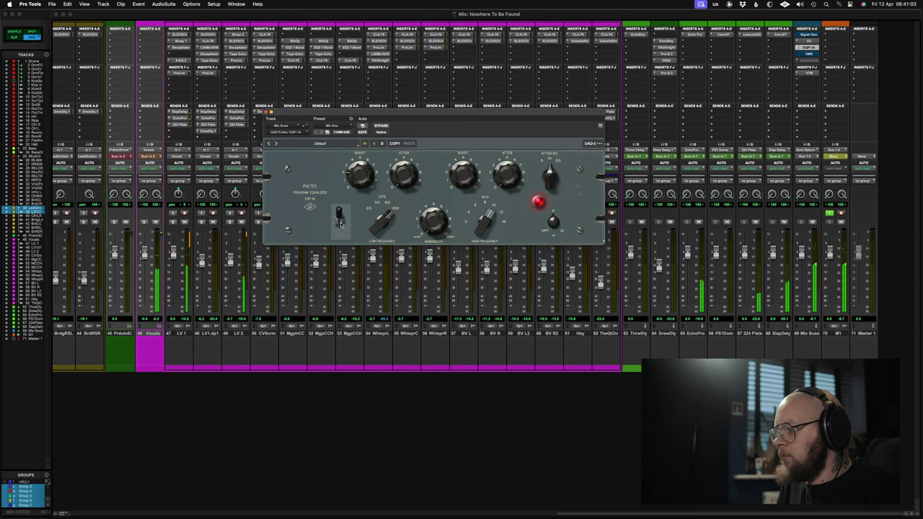
click(341, 222)
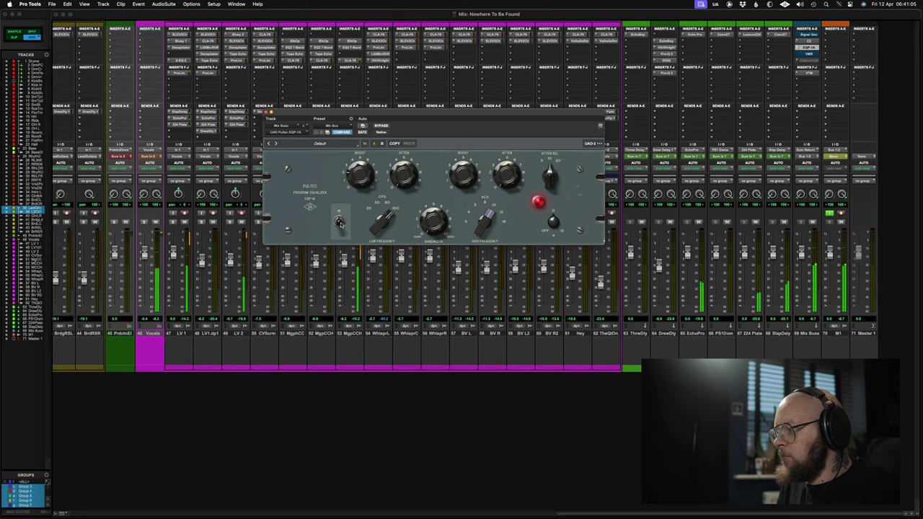
click(339, 221)
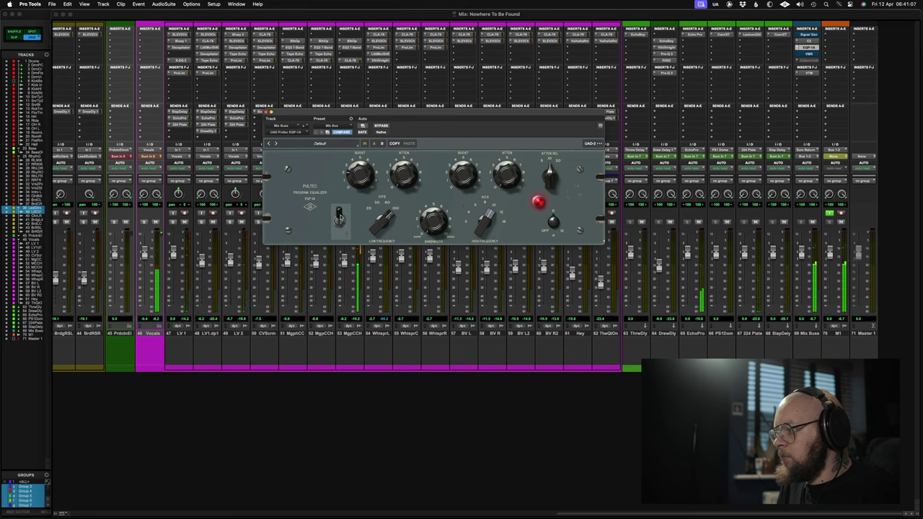
click(339, 223)
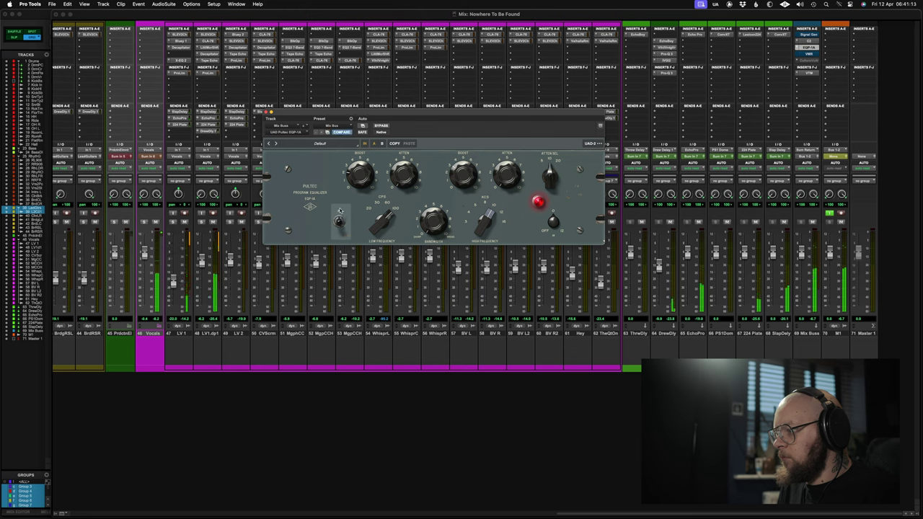
click(339, 210)
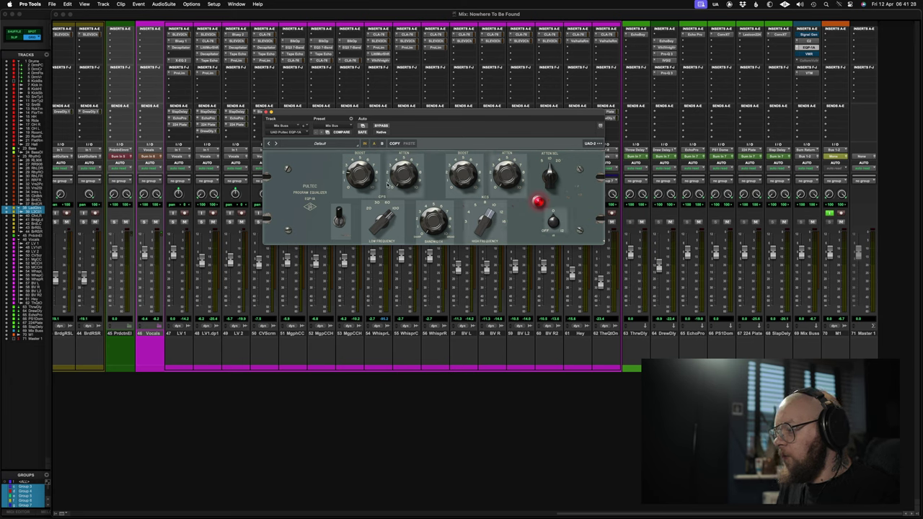
- Swap the active Mix Buss equaliser from the EQP-1A to the Virtual Mix Rack and check the SD-PE1's settings against the EQP-1A
click(807, 50)
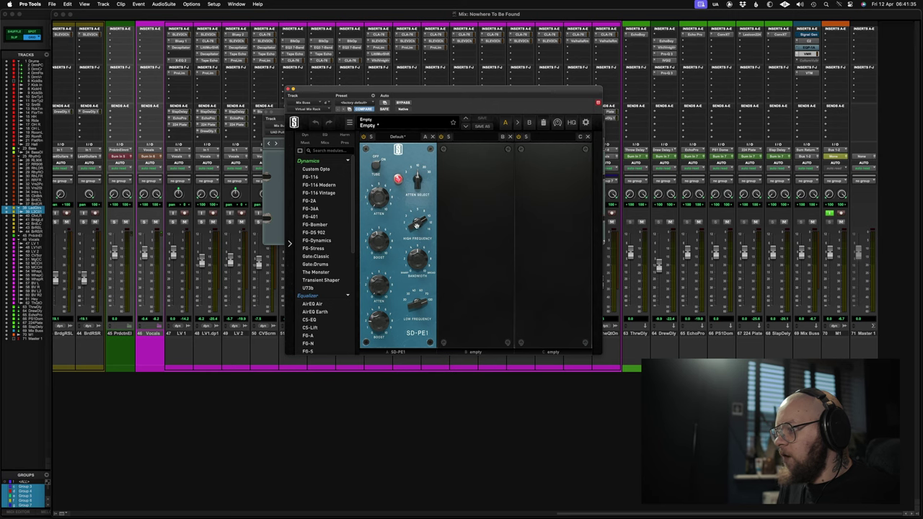
mouse_move(378, 243)
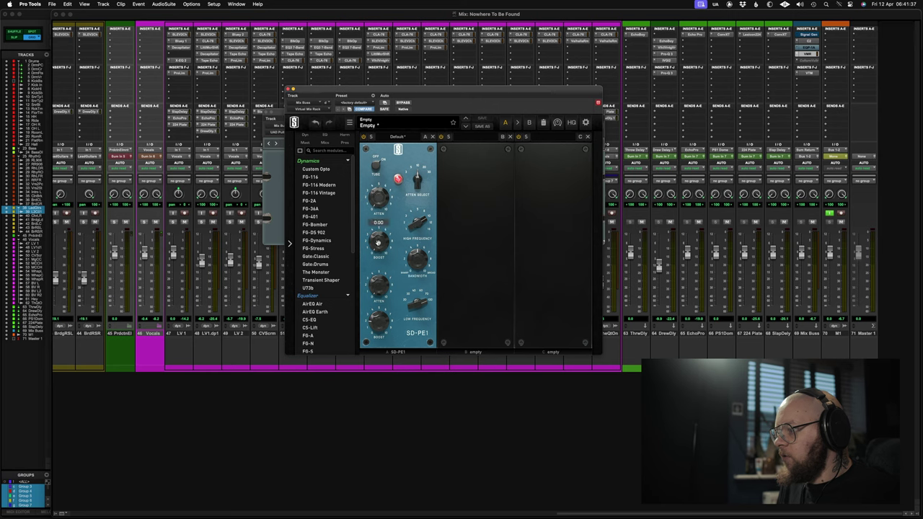
click(383, 223)
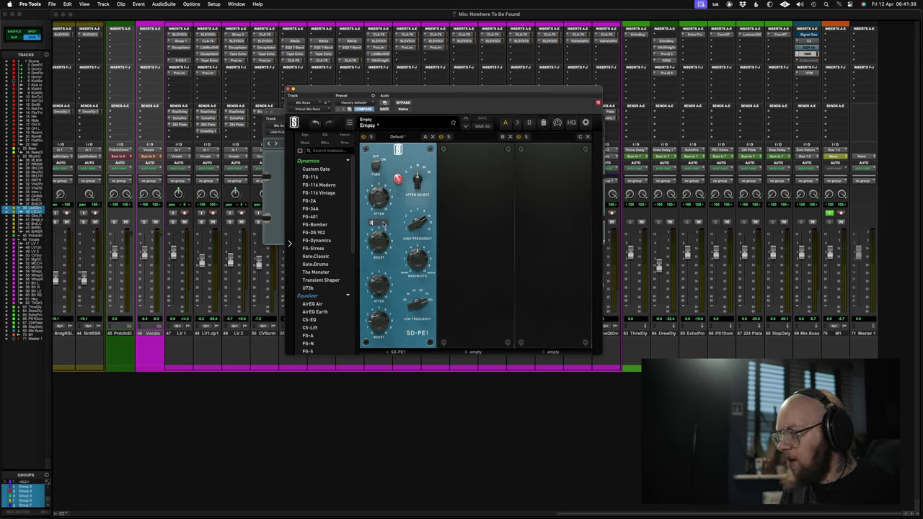
key(Escape)
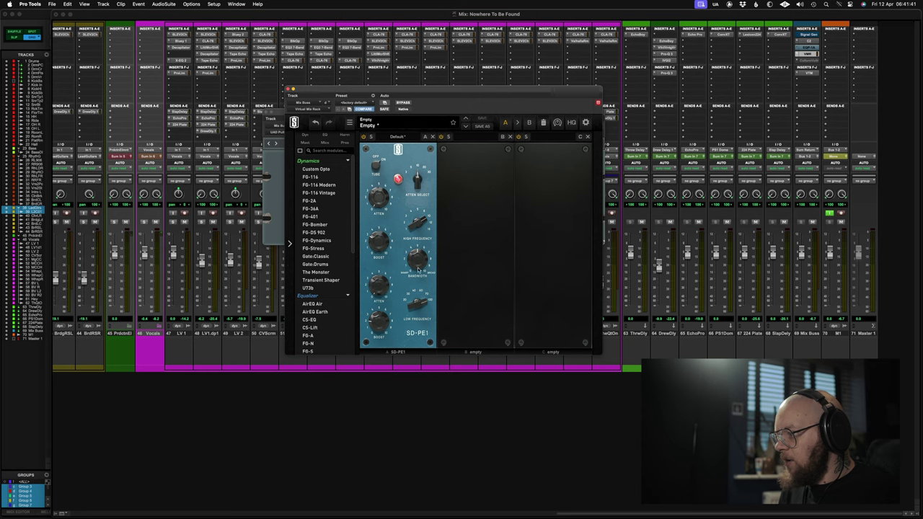
mouse_move(380, 326)
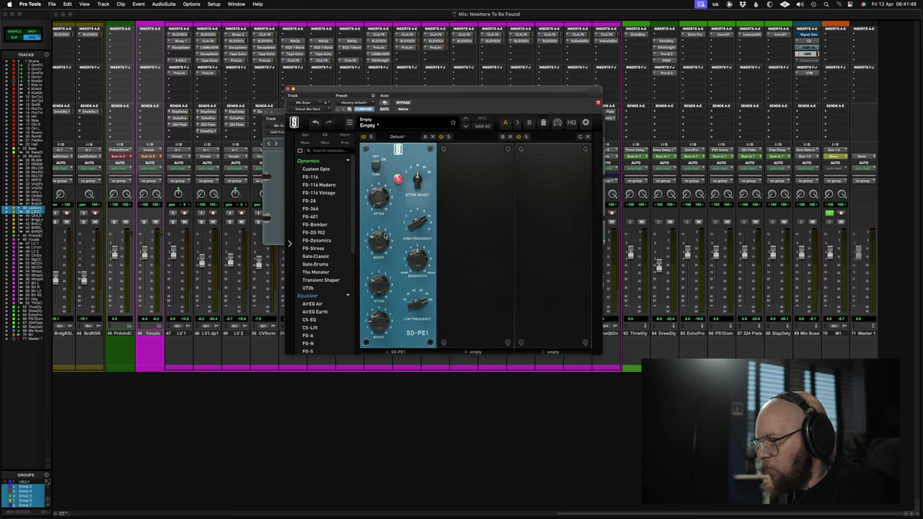
click(281, 209)
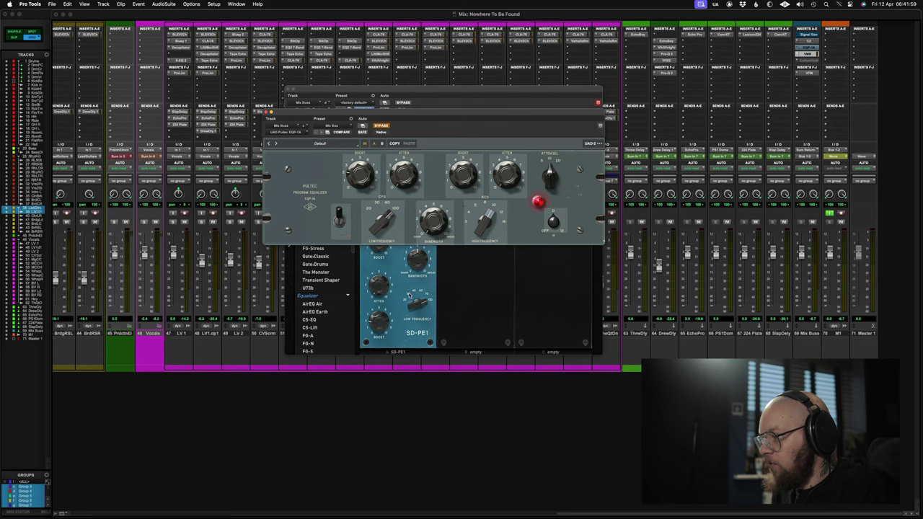
click(465, 289)
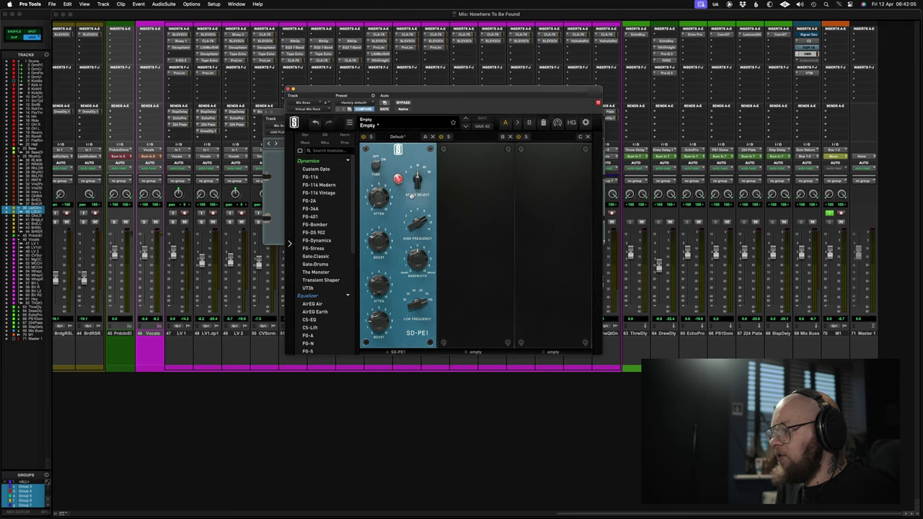
- Play the mix and alternate between the EQP-1A and Virtual Mix Rack inserts on the Mix Buss to compare their sound
key(space)
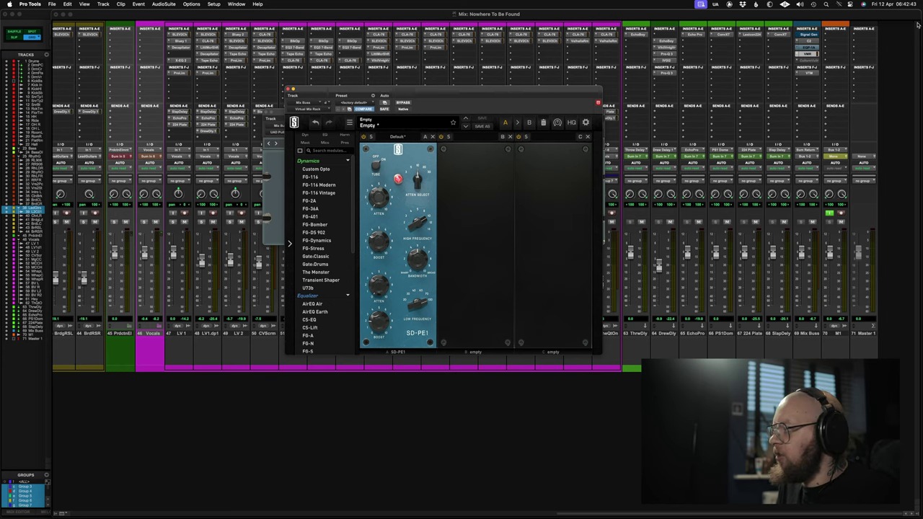
super+click(811, 54)
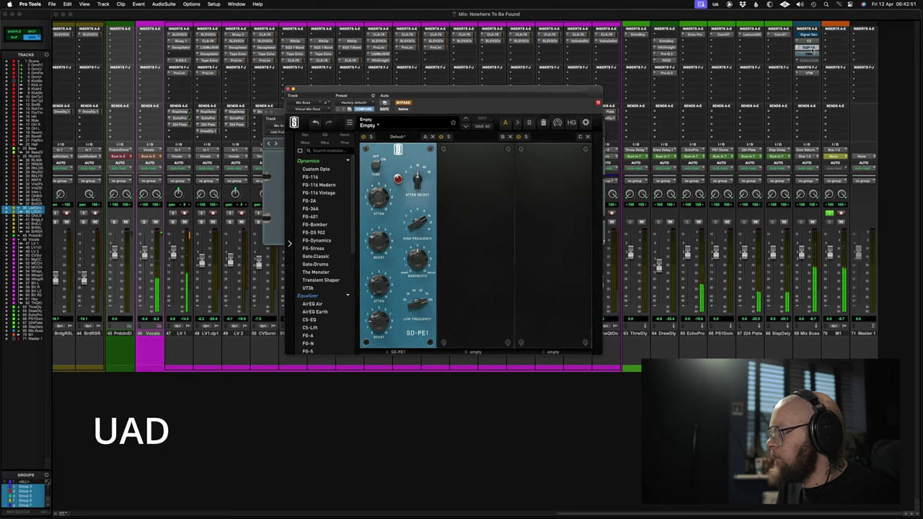
super+click(811, 54)
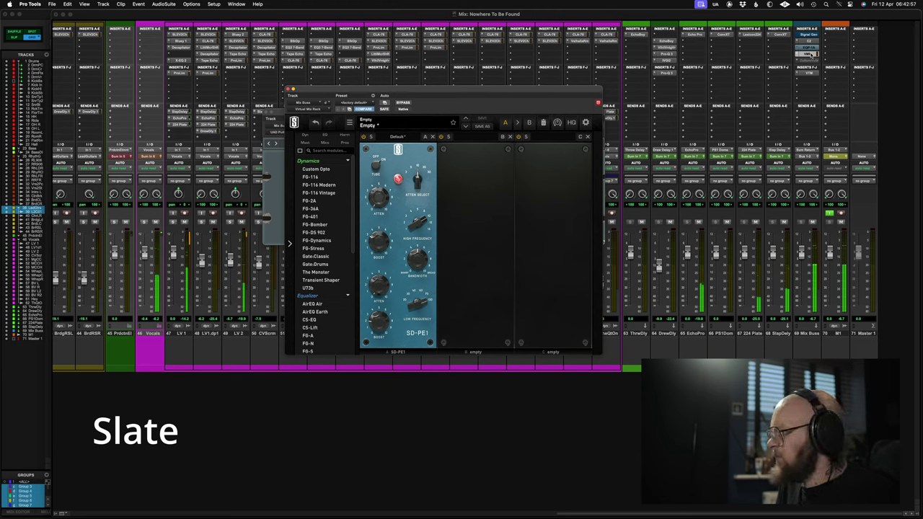
super+click(811, 53)
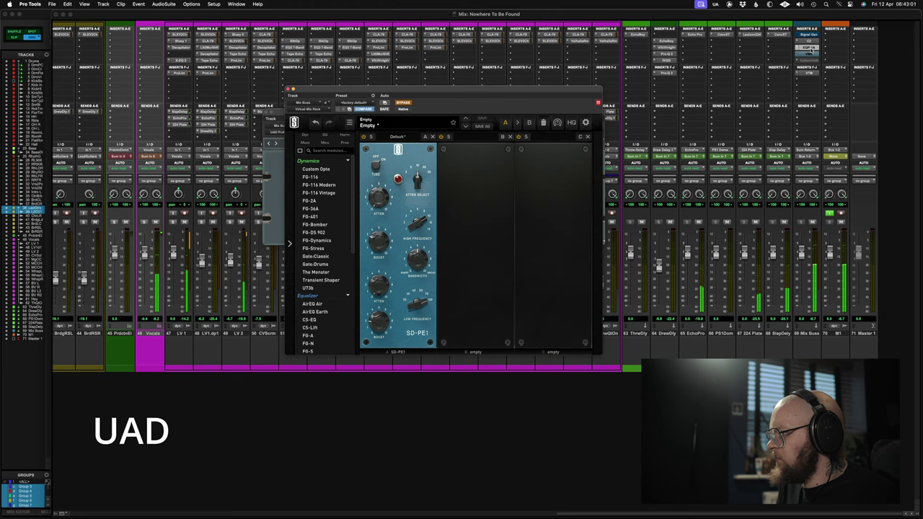
super+click(810, 52)
super+click(811, 55)
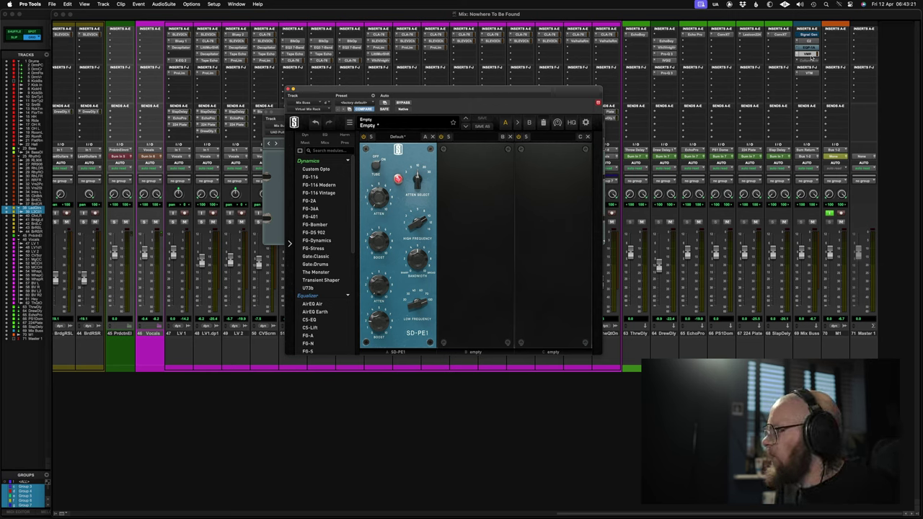
- Replay the passage and repeatedly swap bypass between the Mix Buss EQP-1A and Virtual Mix Rack, finishing with the Virtual Mix Rack active
key(space)
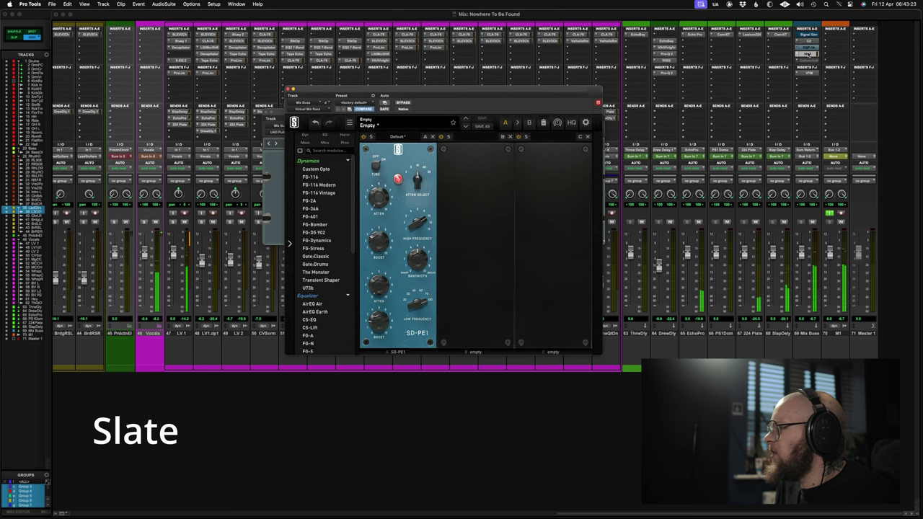
super+click(808, 54)
super+click(808, 48)
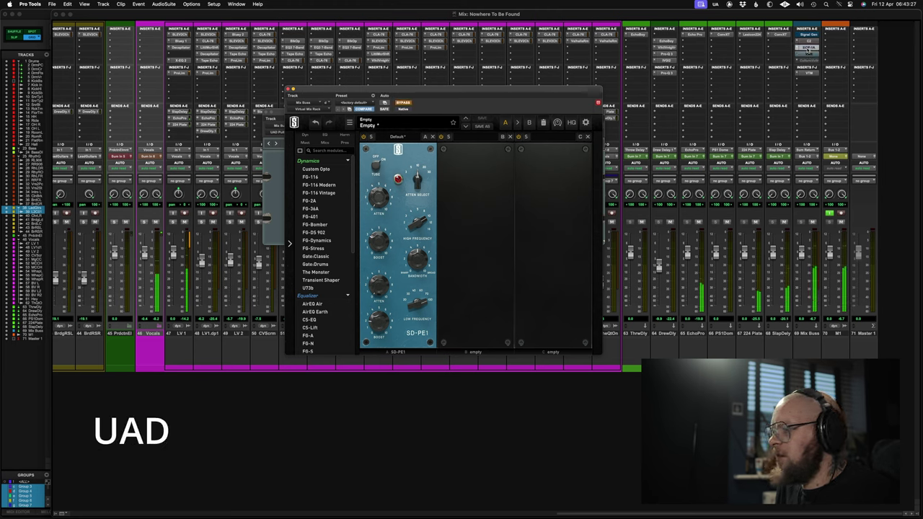
super+click(808, 48)
super+click(808, 53)
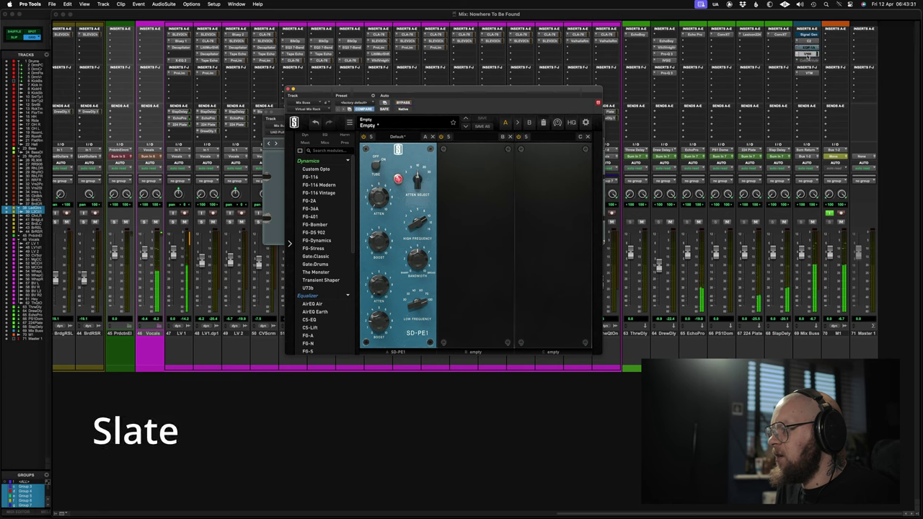
super+click(808, 53)
super+click(808, 47)
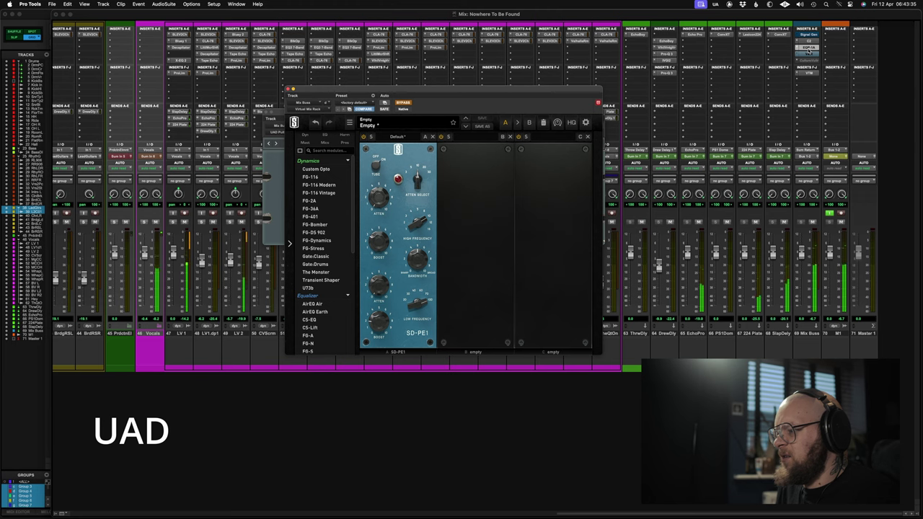
super+click(808, 47)
super+click(809, 53)
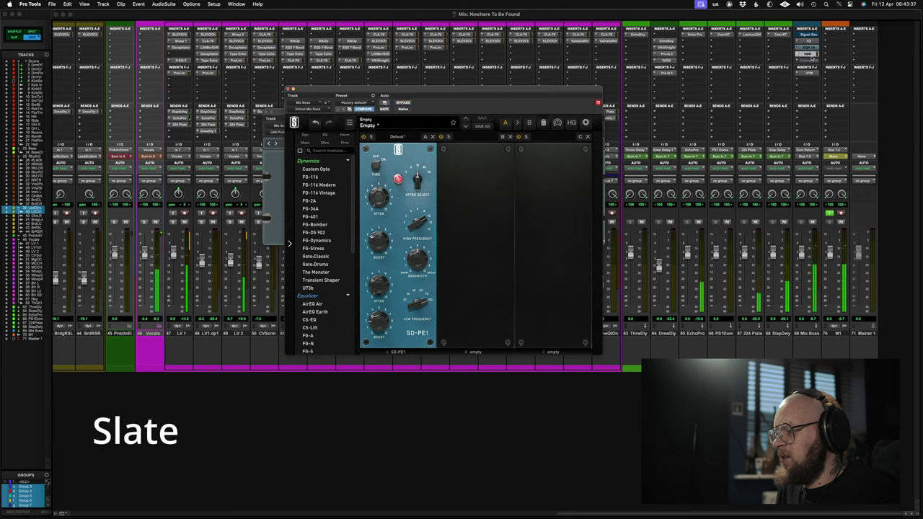
super+click(808, 54)
super+click(808, 48)
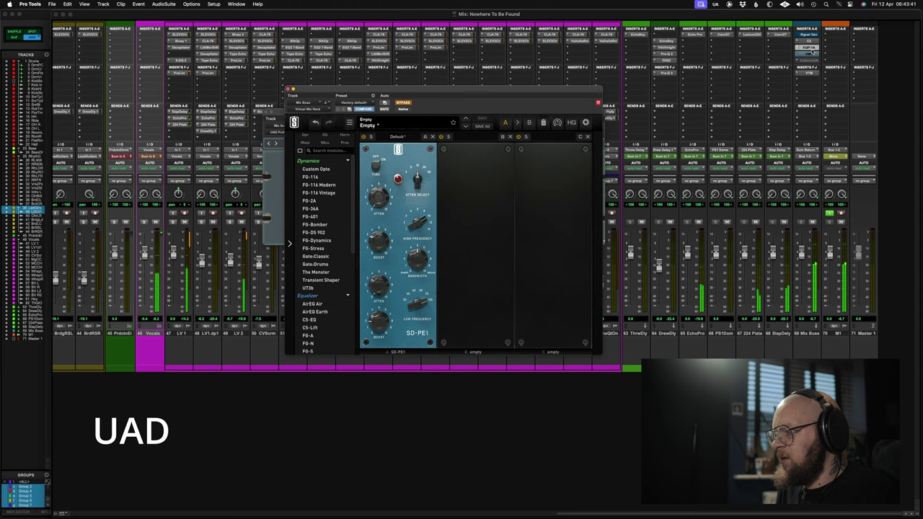
super+click(808, 47)
super+click(808, 53)
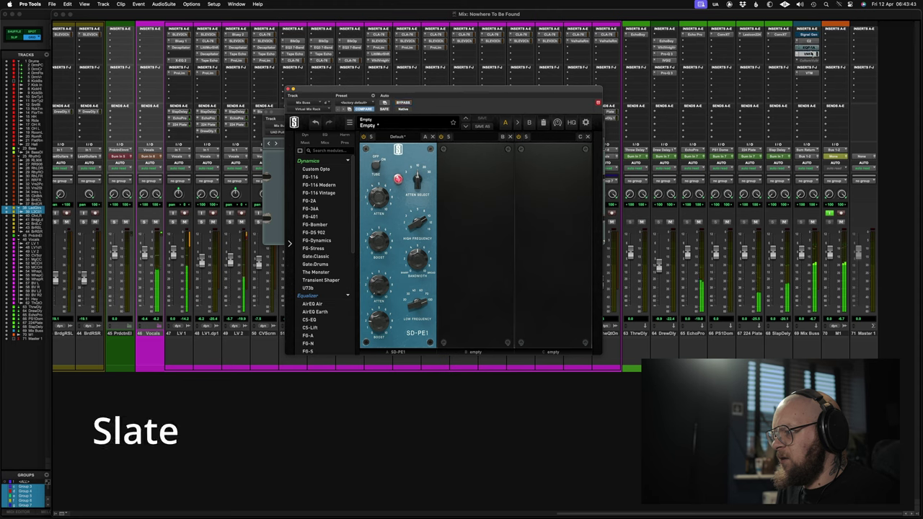